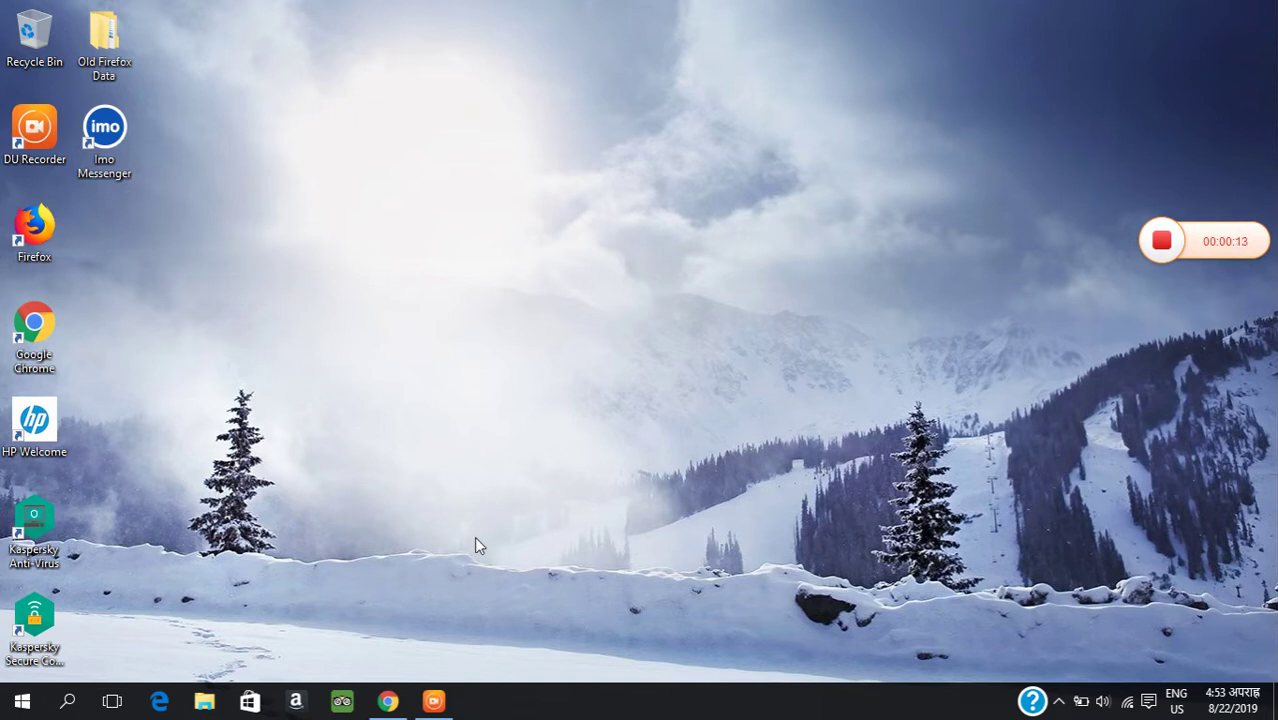
Launch Chrome and go to the youtube.com/dashboard address via autocomplete
left_click(388, 701)
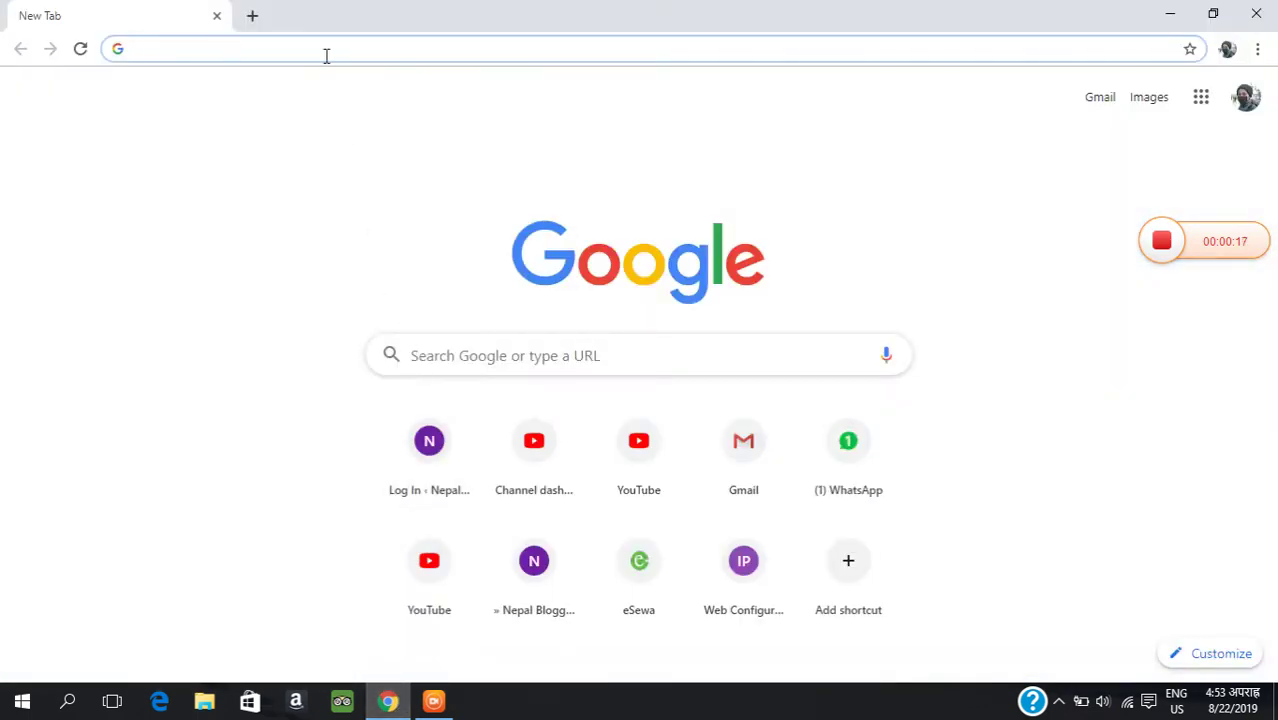
type("you")
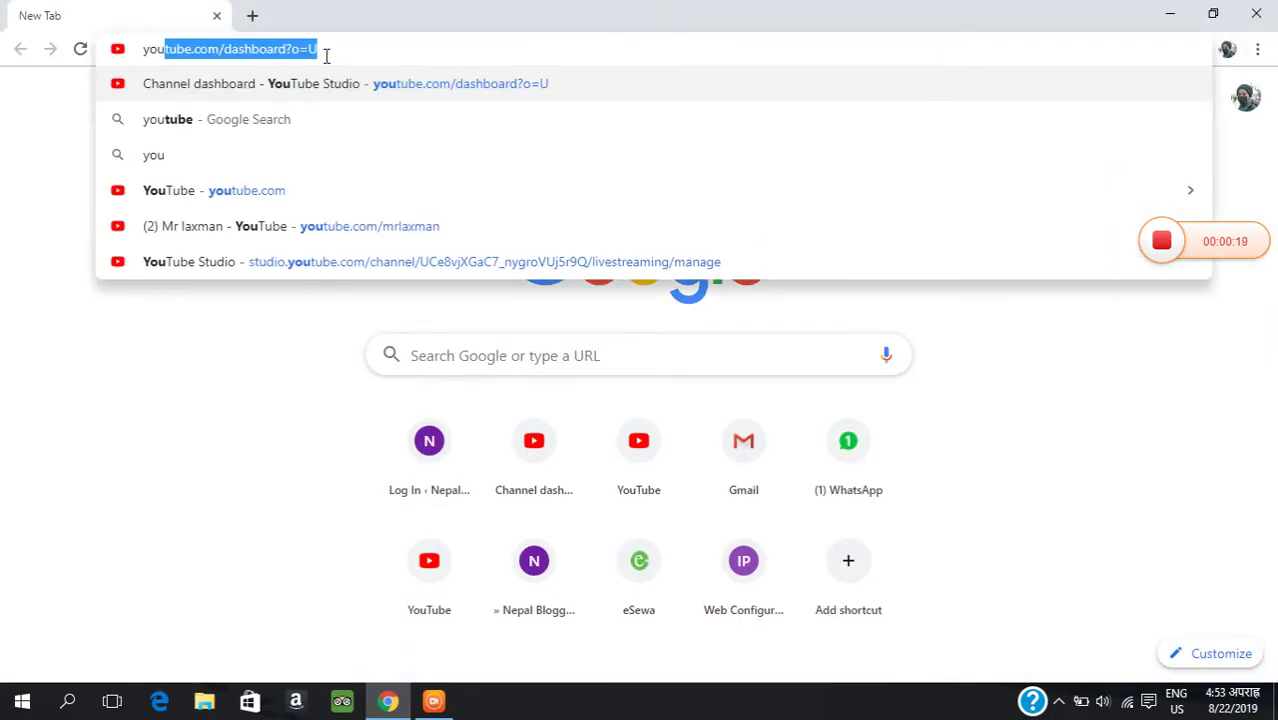
key("Right")
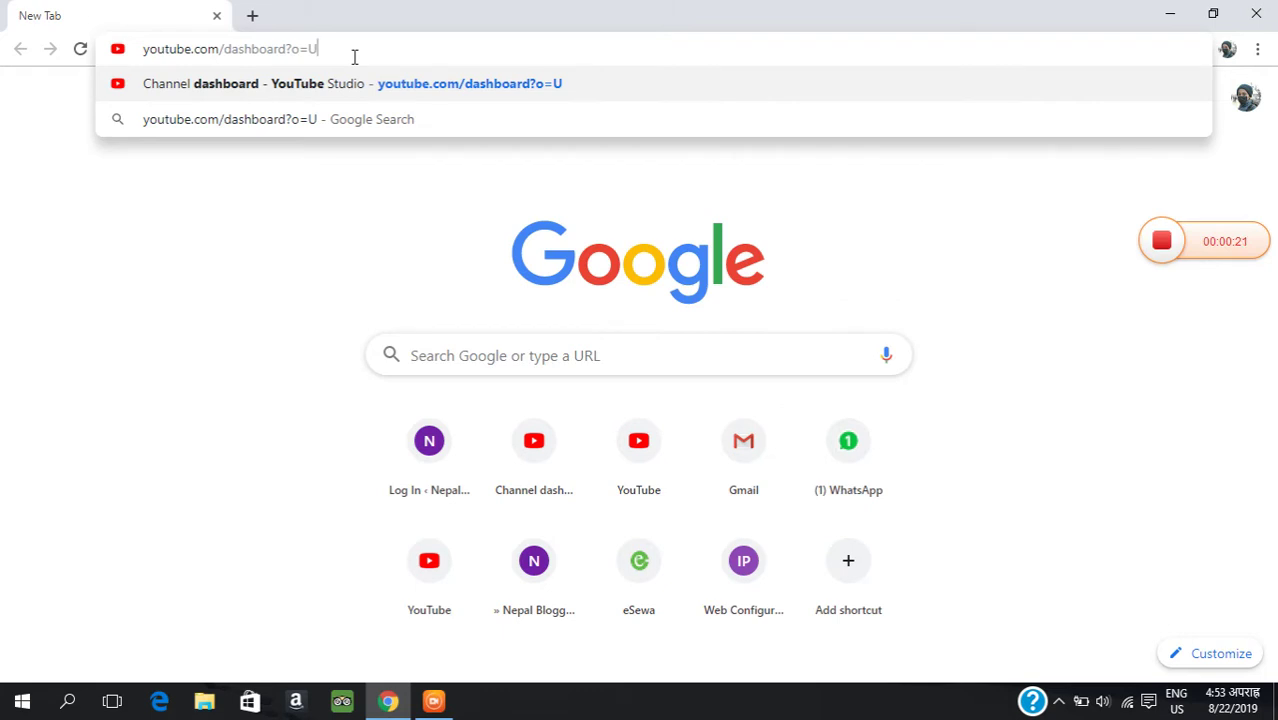
key("Return")
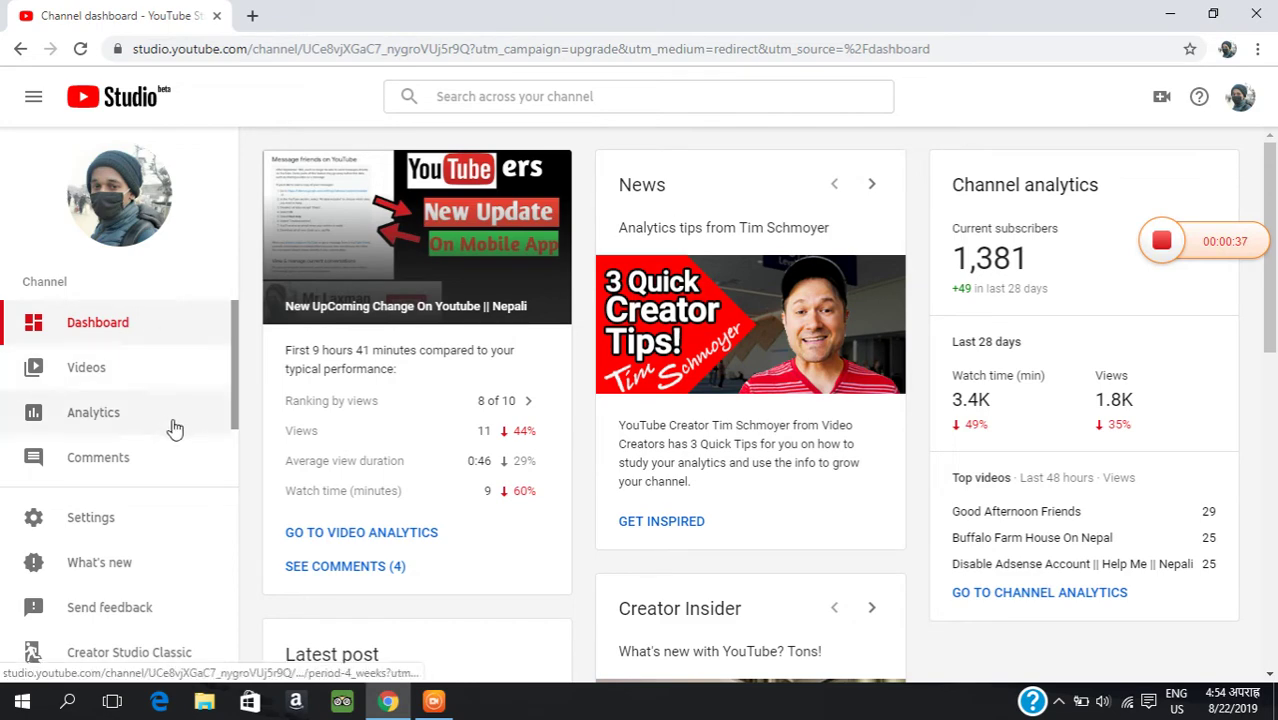
Switch to the Videos page showing the channel's uploads with views and comments
left_click(110, 374)
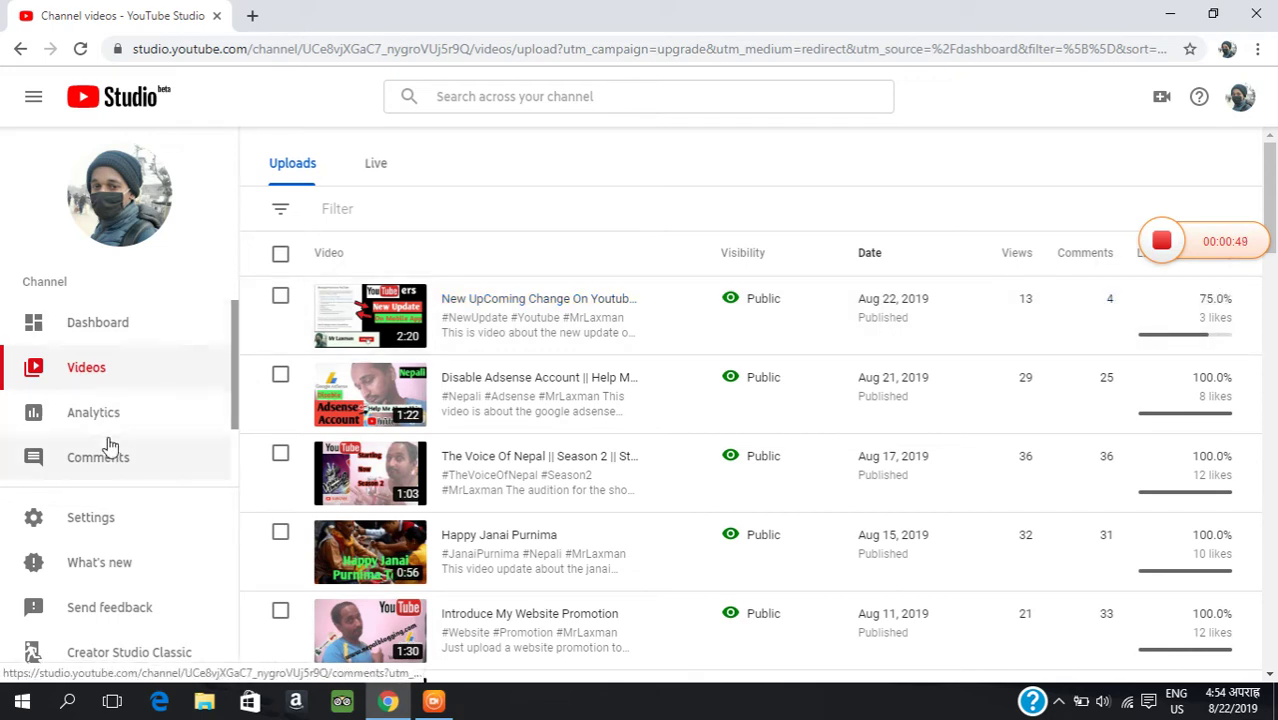
Go to the Comments page and start a reply to the 'nice update' comment
left_click(138, 468)
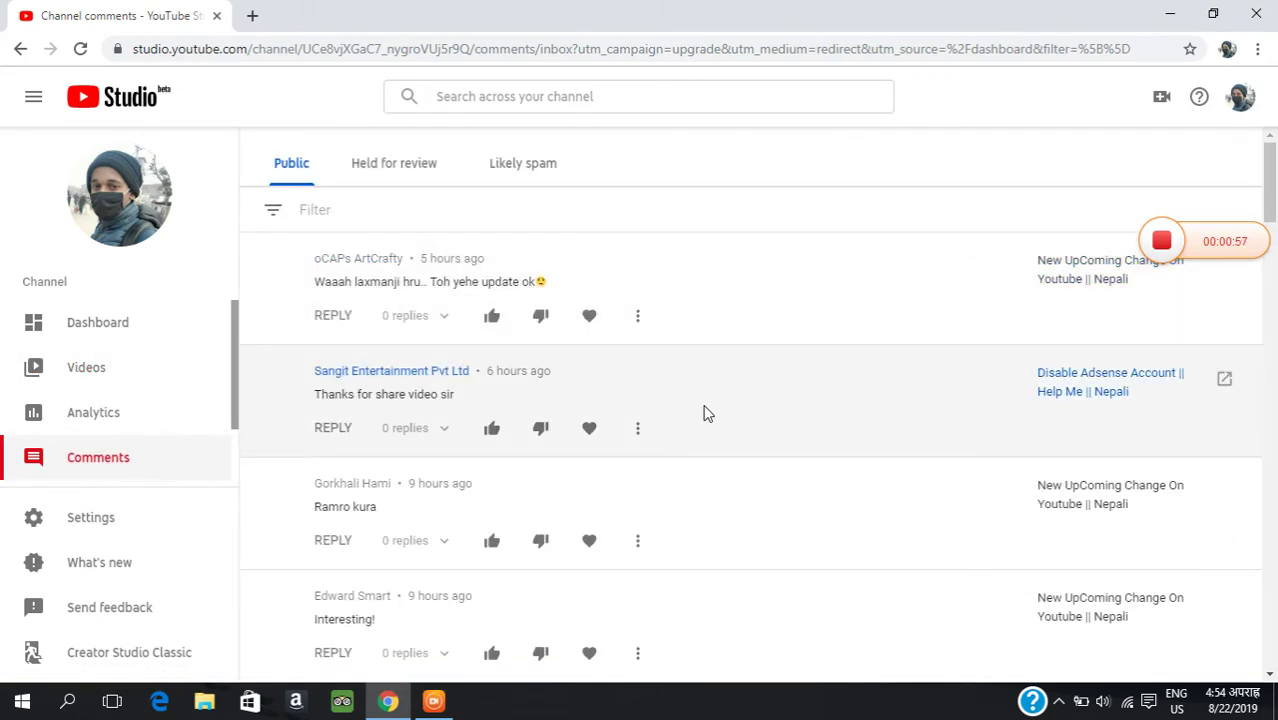
scroll(750, 400, "down", 1)
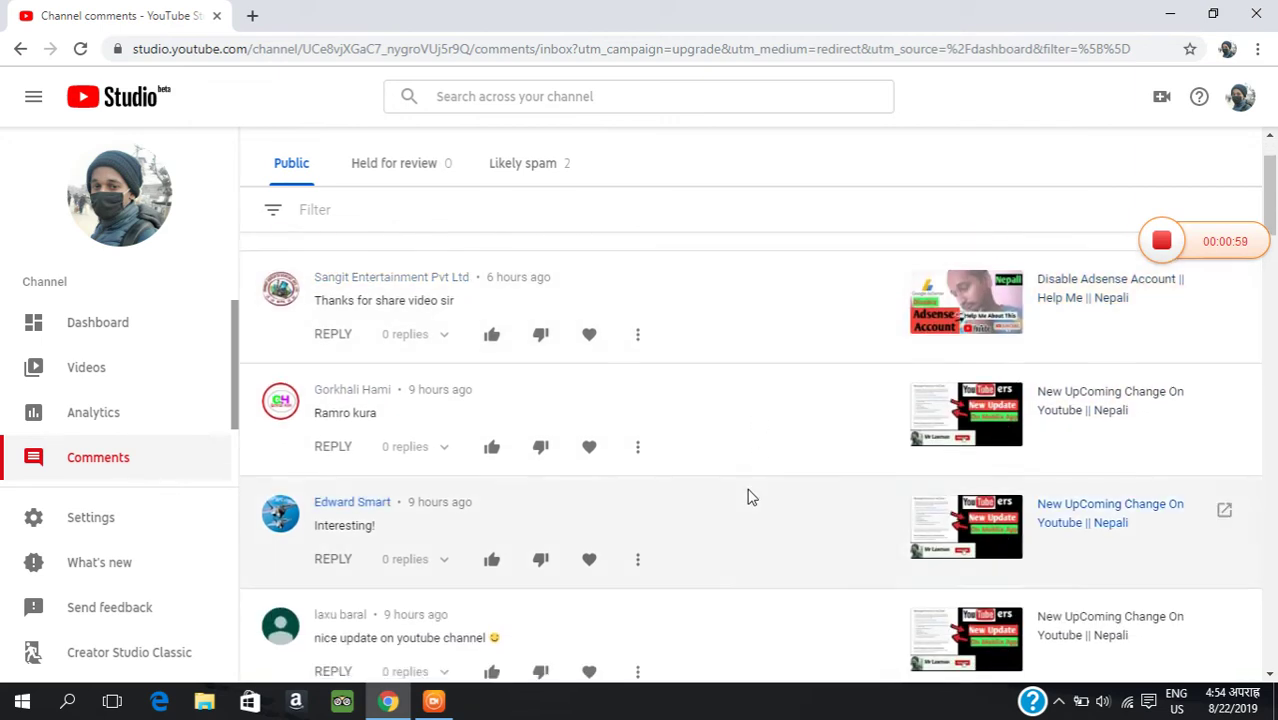
scroll(750, 480, "down", 2)
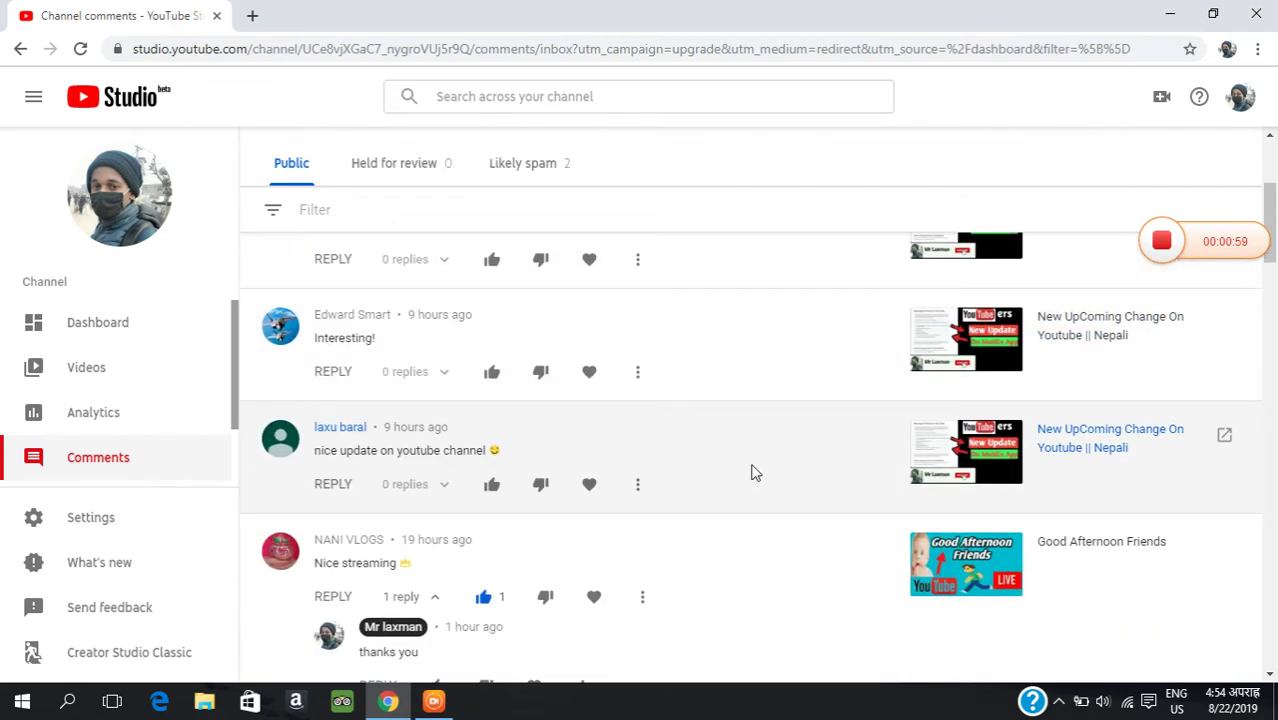
left_click(334, 484)
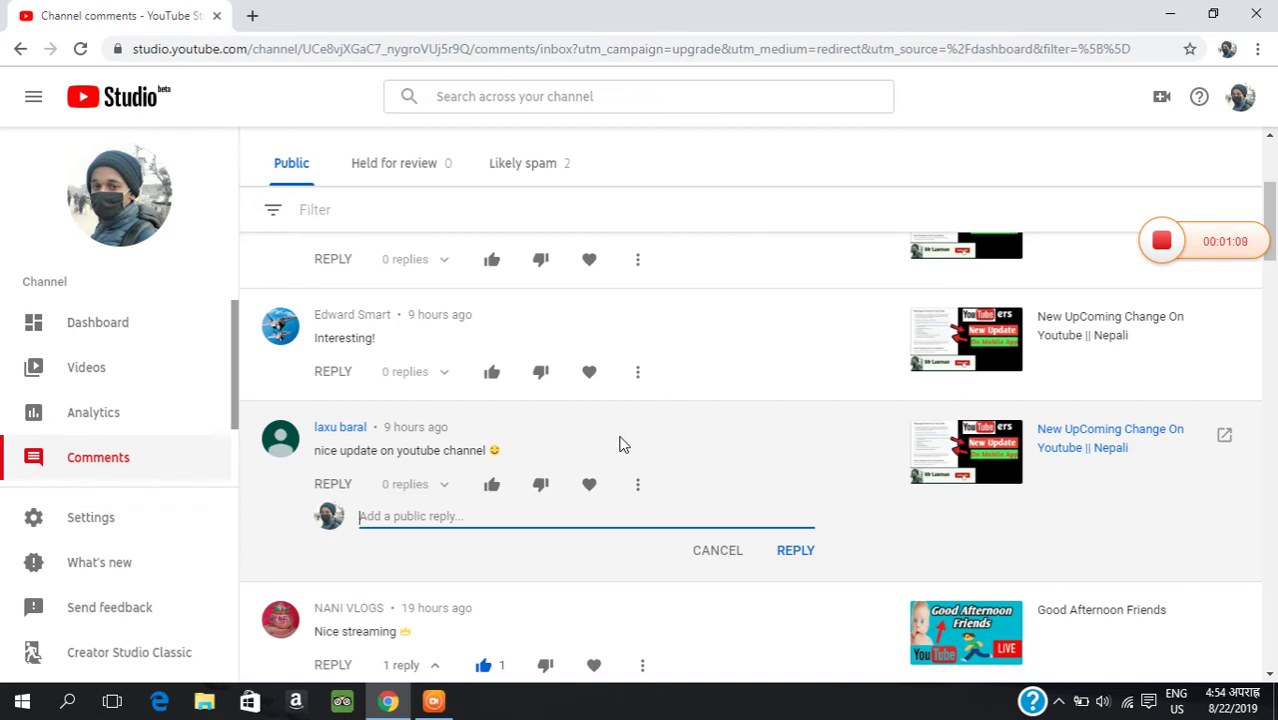
scroll(505, 427, "up", 1)
scroll(645, 375, "up", 2)
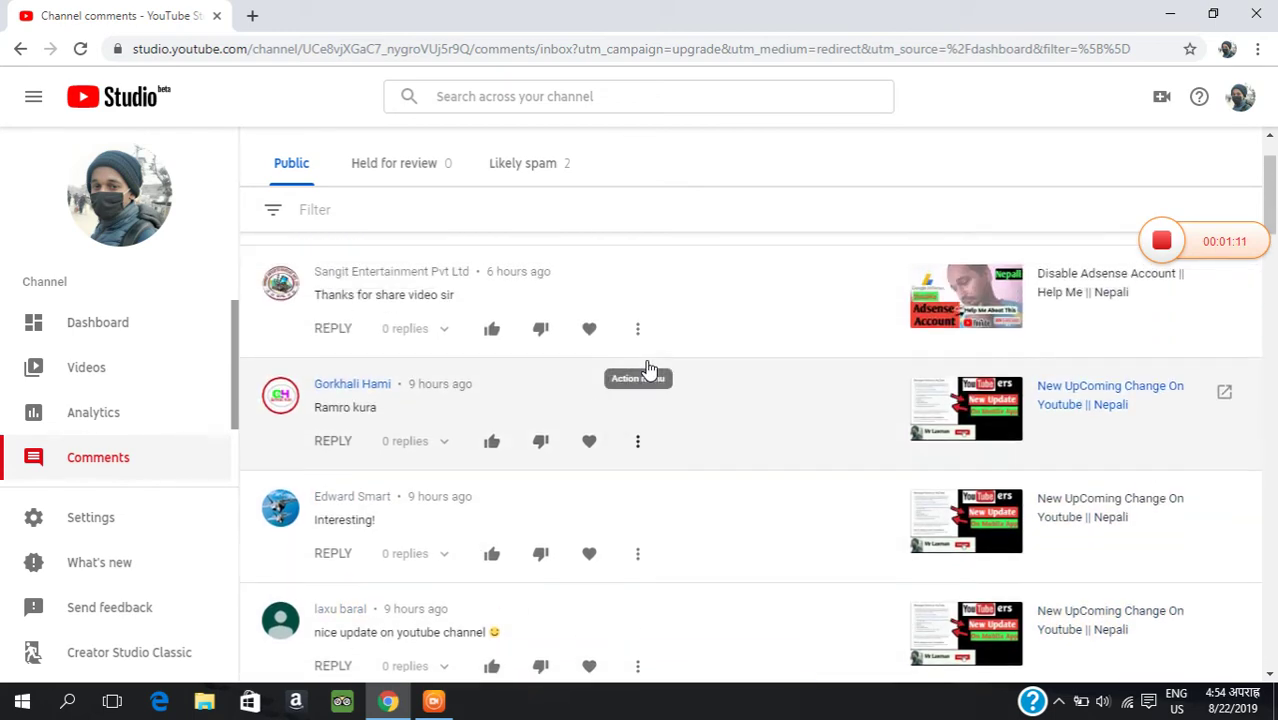
scroll(637, 360, "up", 1)
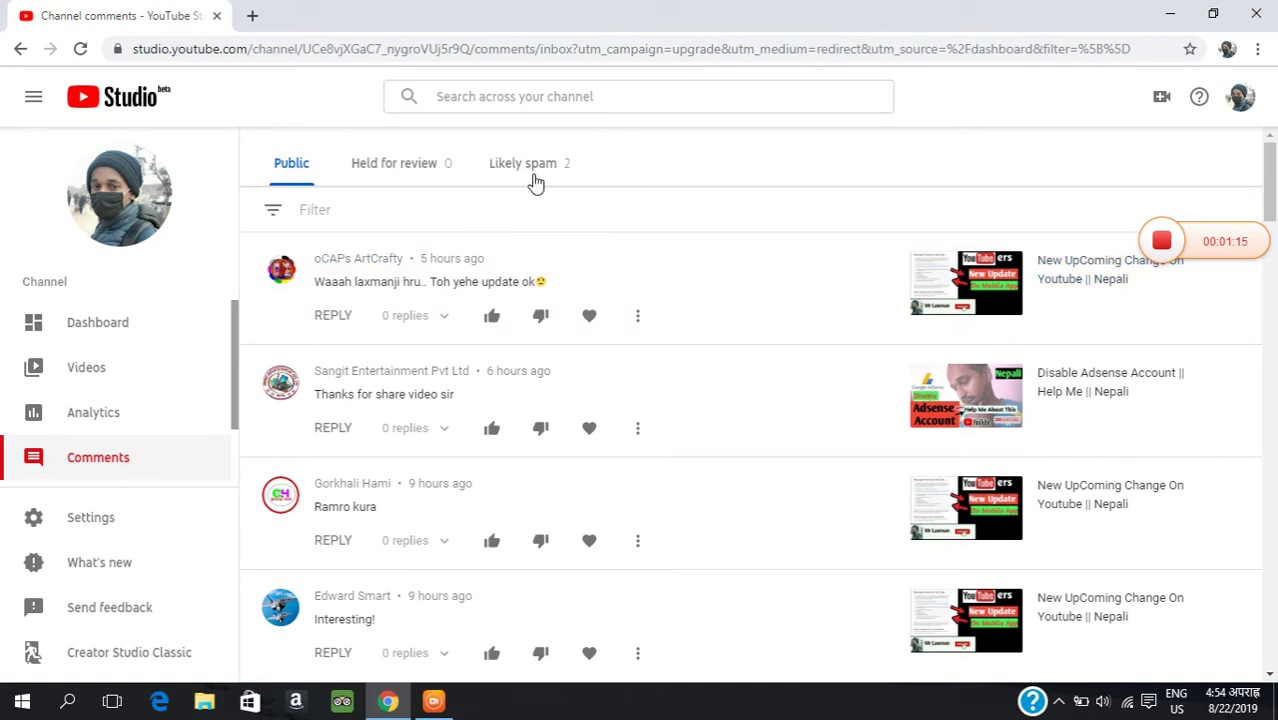
Go through Held for review to the Likely spam tab listing two spam comments
left_click(393, 167)
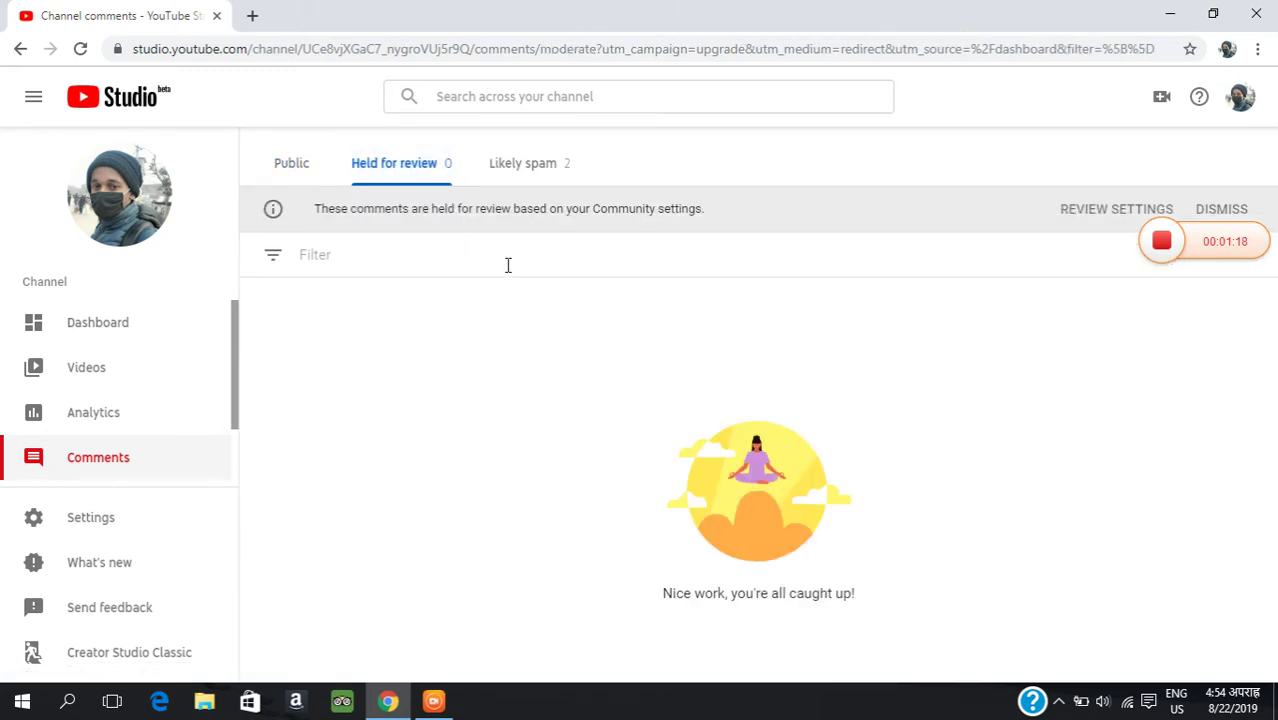
left_click(510, 175)
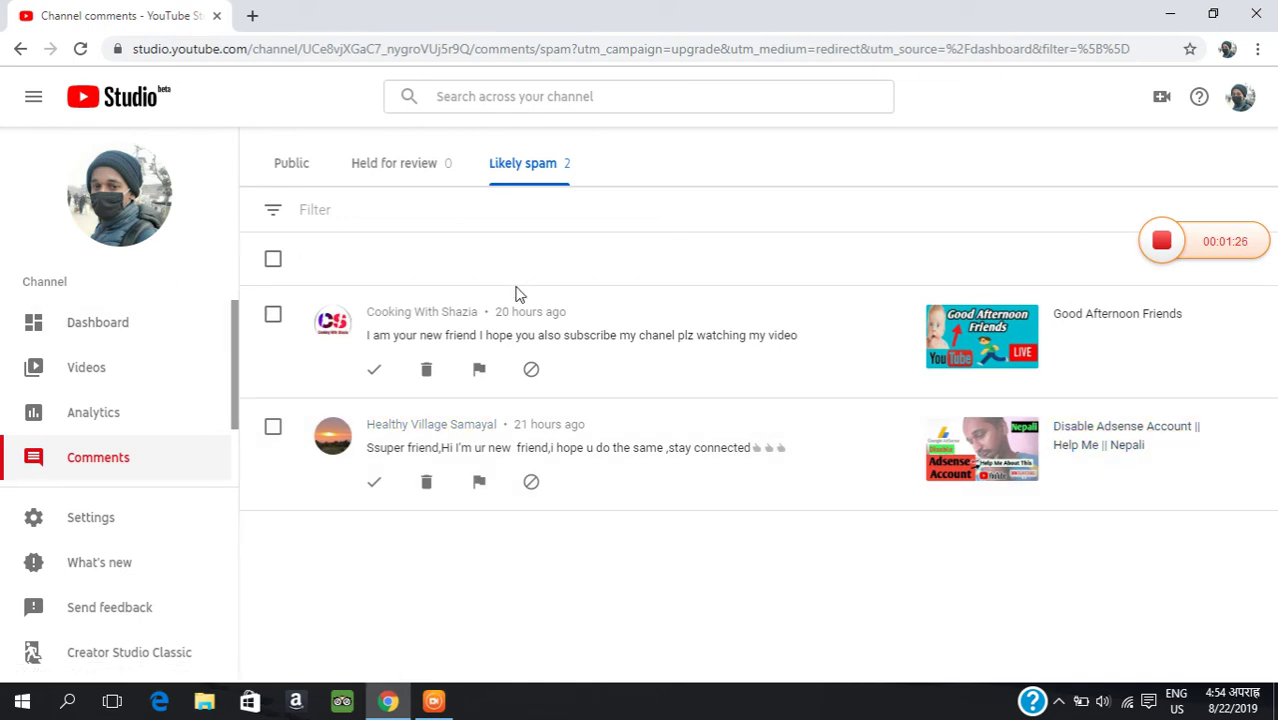
scroll(188, 394, "down", 1)
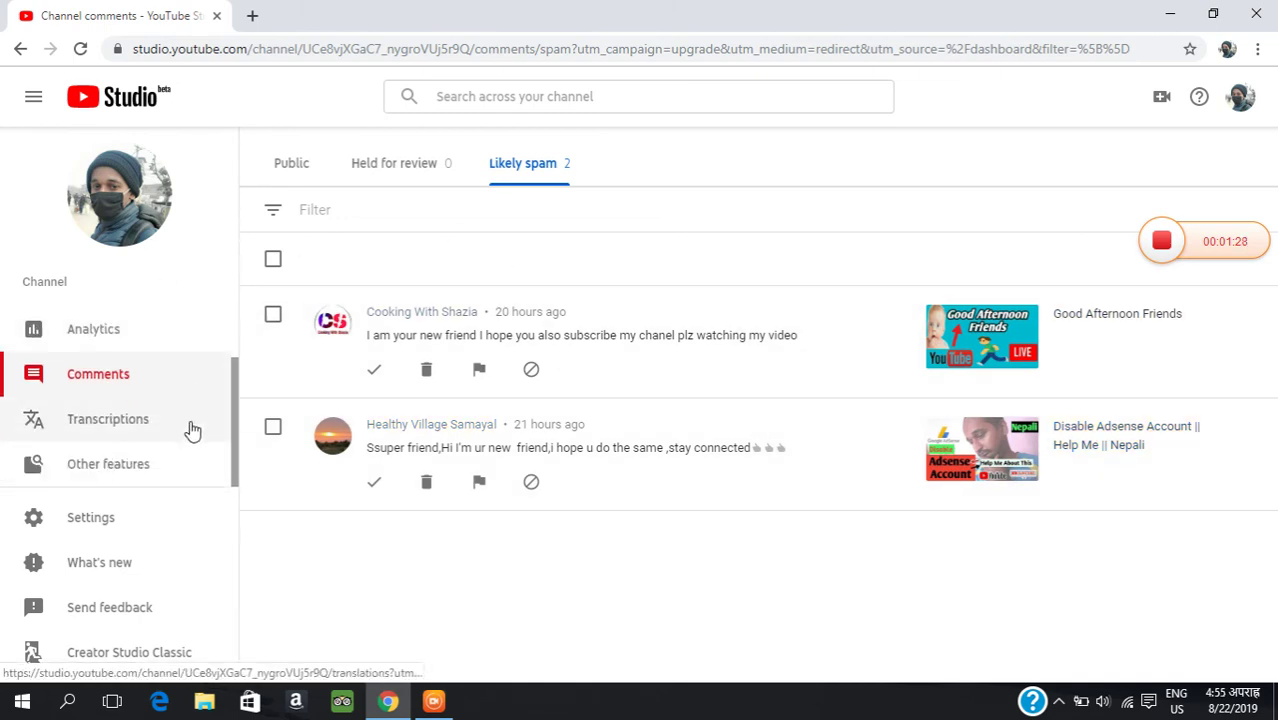
scroll(191, 428, "up", 1)
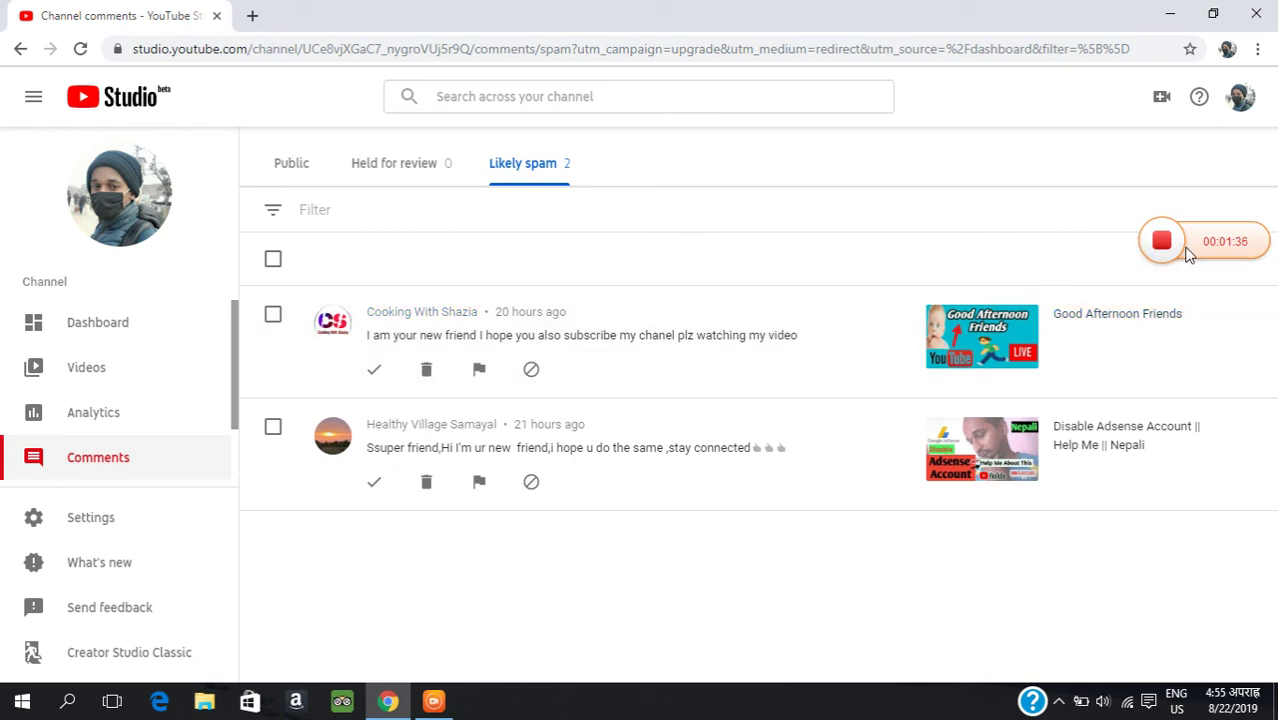
Minimize the Chrome window to show the Windows desktop
left_click(1170, 14)
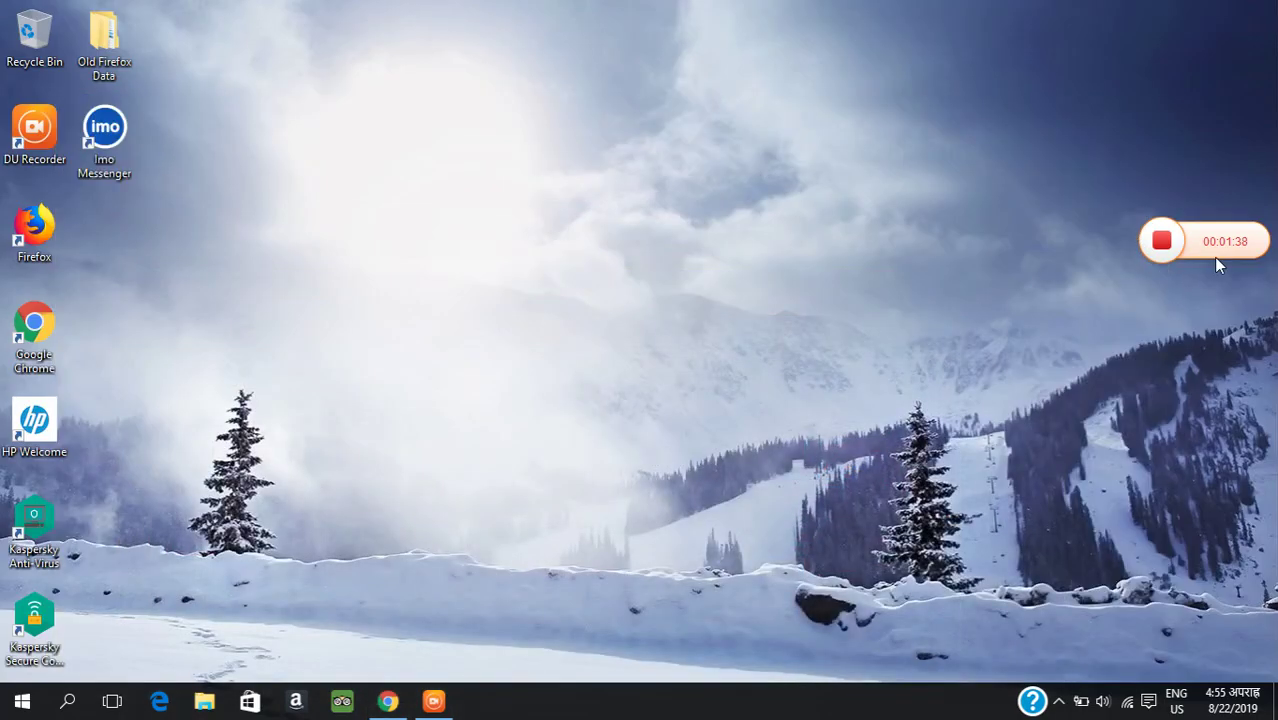